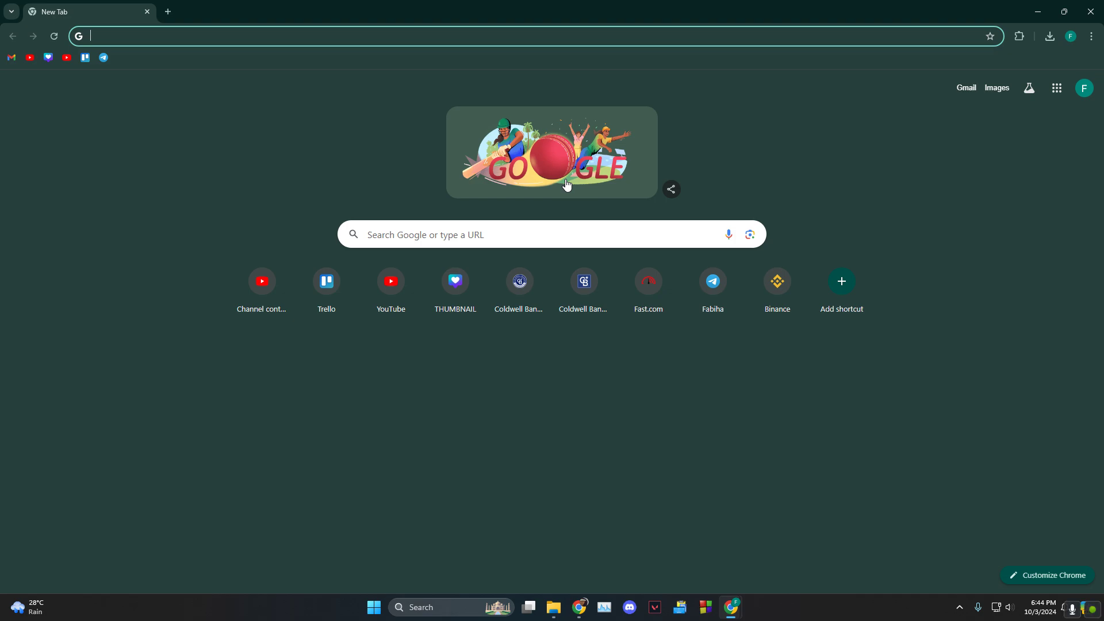
type("capitr")
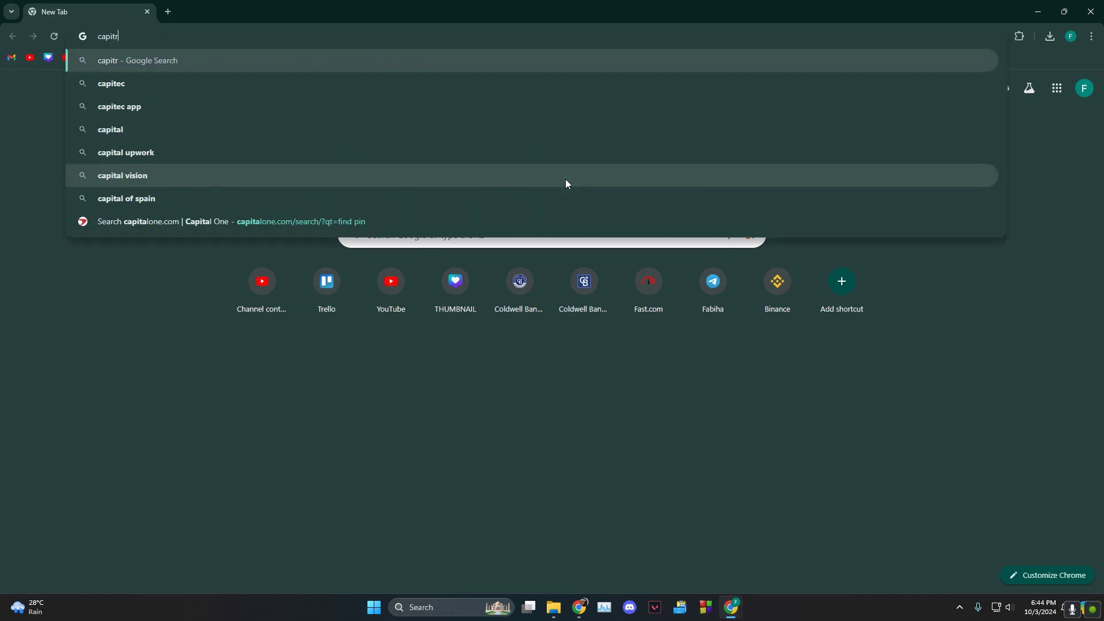
Search 'capitec bank customer service consultant', reach the Capitec Contact Us page and pass the Cloudflare verification.
key("BackSpace")
type("ec ap")
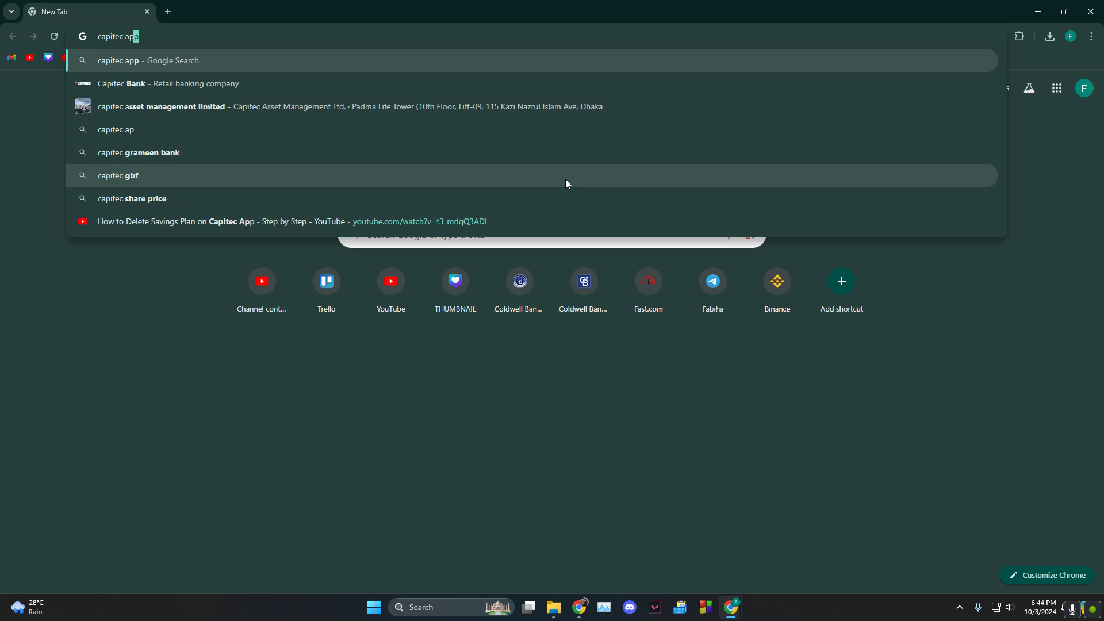
type("p cu")
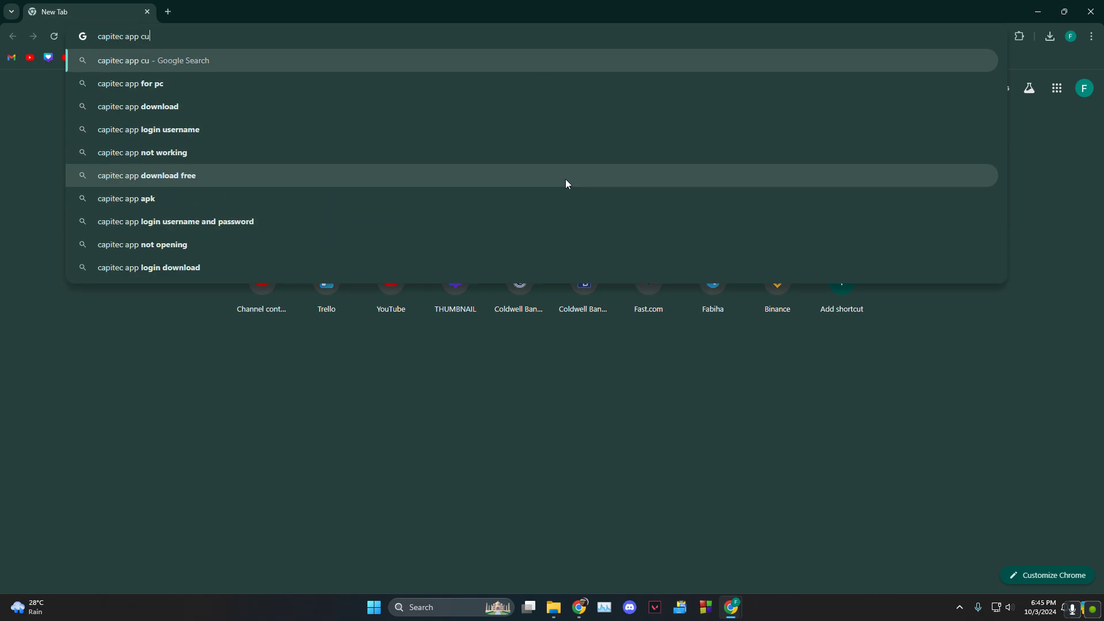
type("stom")
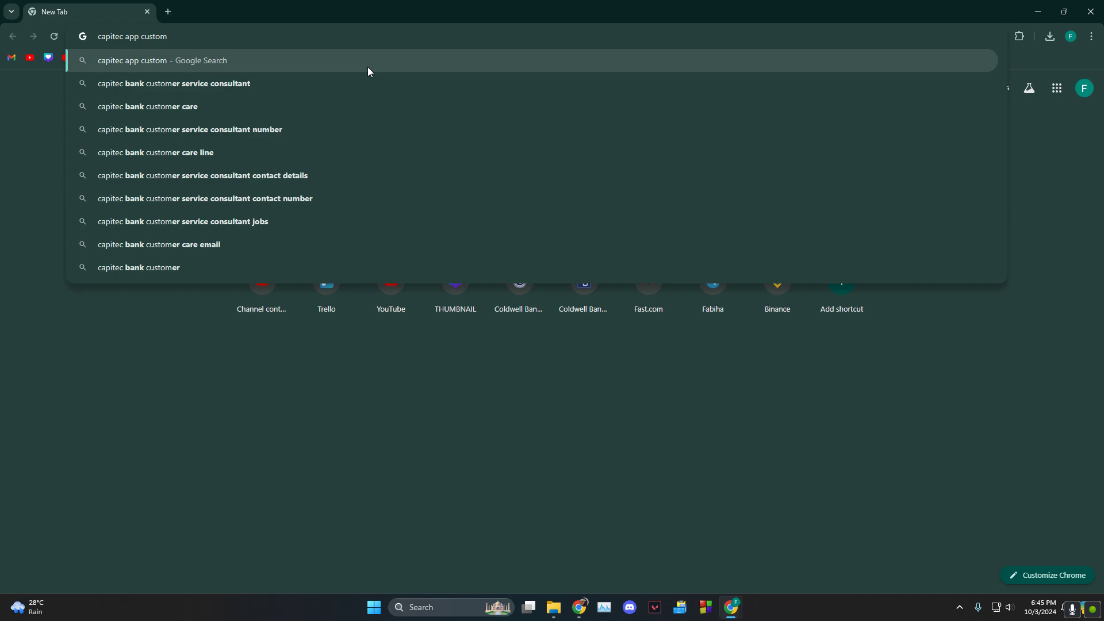
left_click(356, 87)
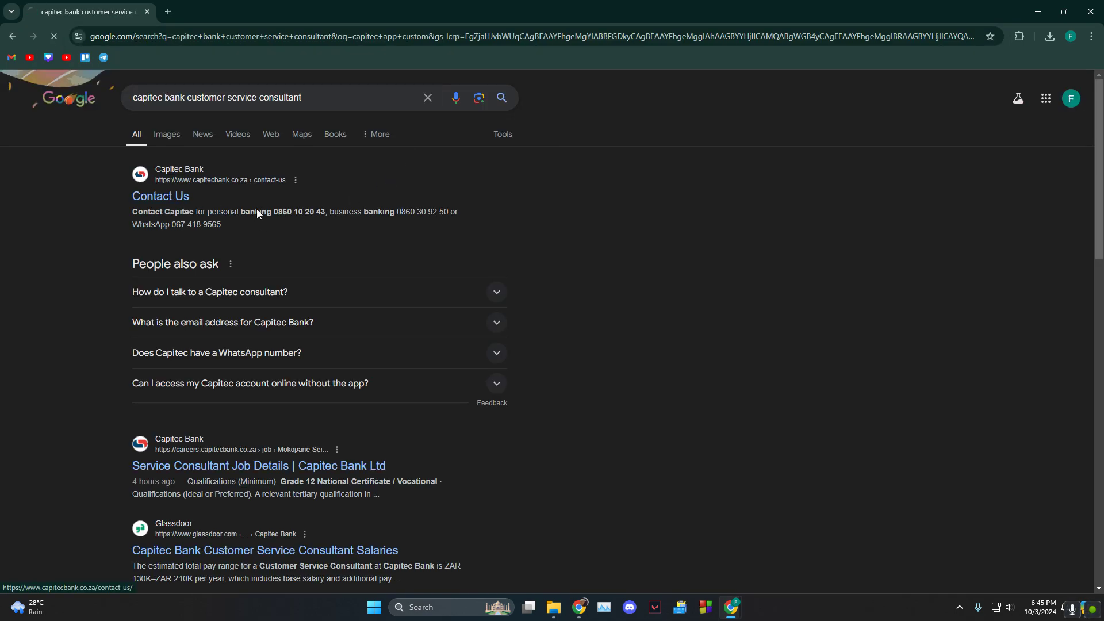
left_click(167, 198)
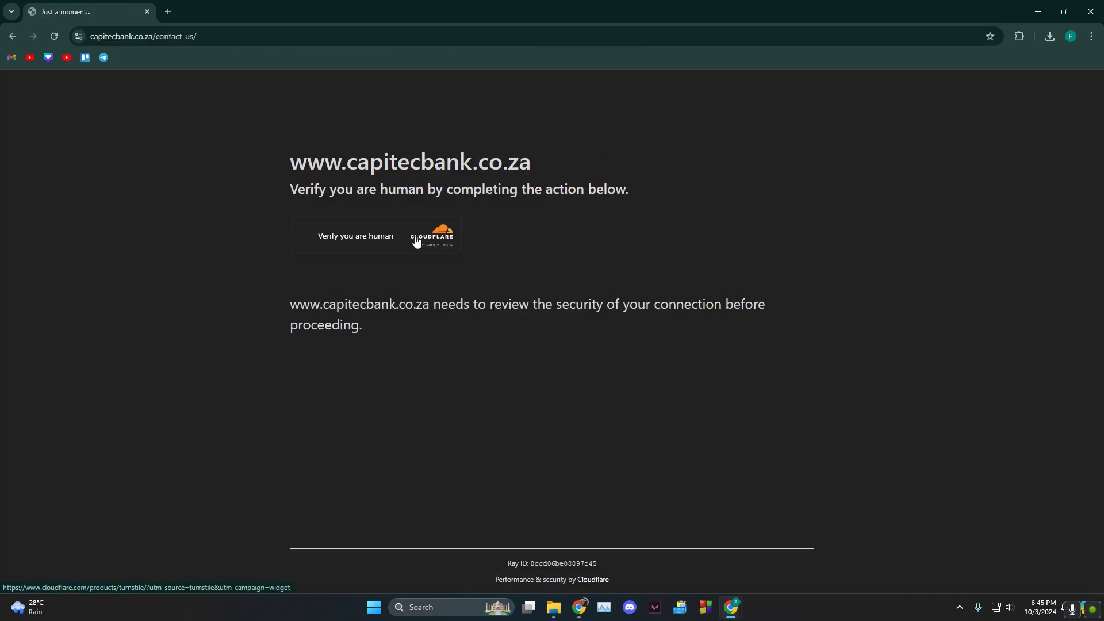
left_click(306, 235)
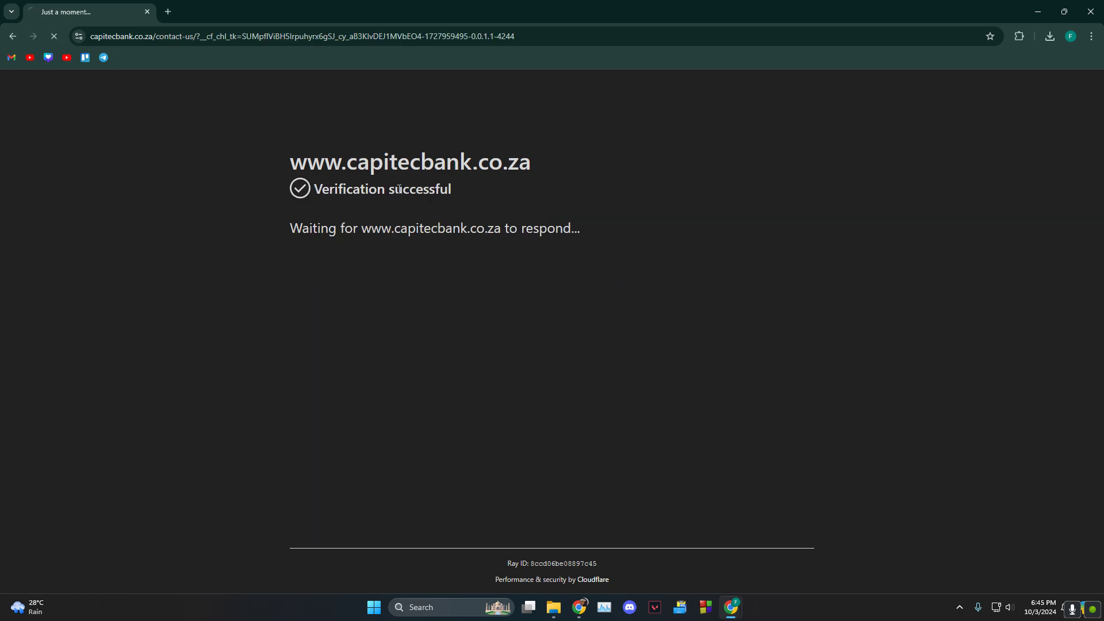
scroll(431, 311, "down", 2)
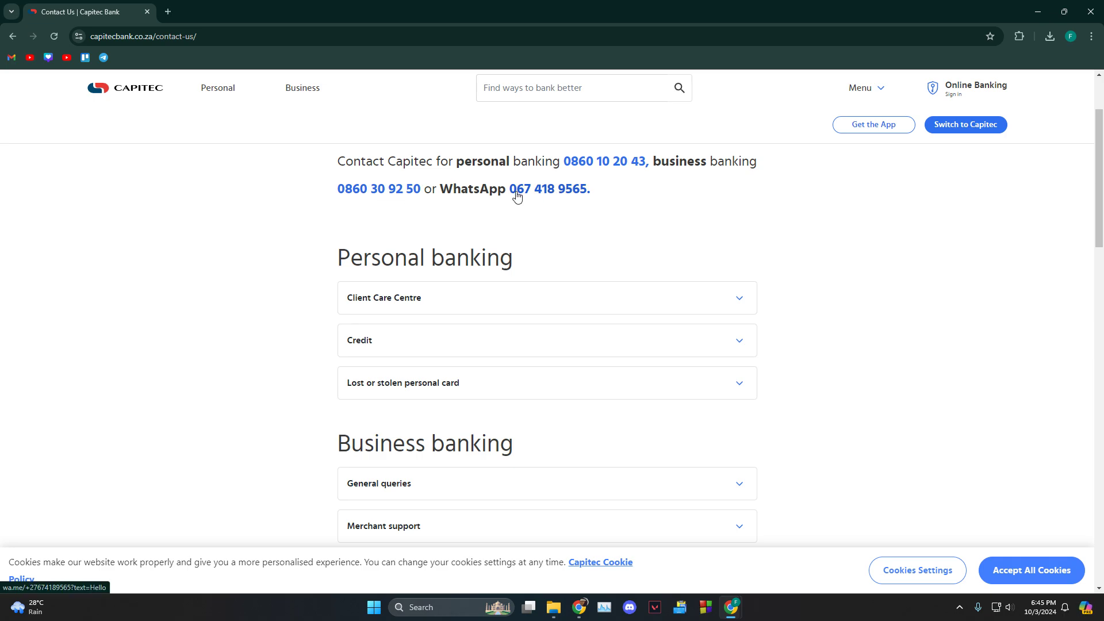
scroll(626, 368, "up", 1)
scroll(625, 368, "up", 1)
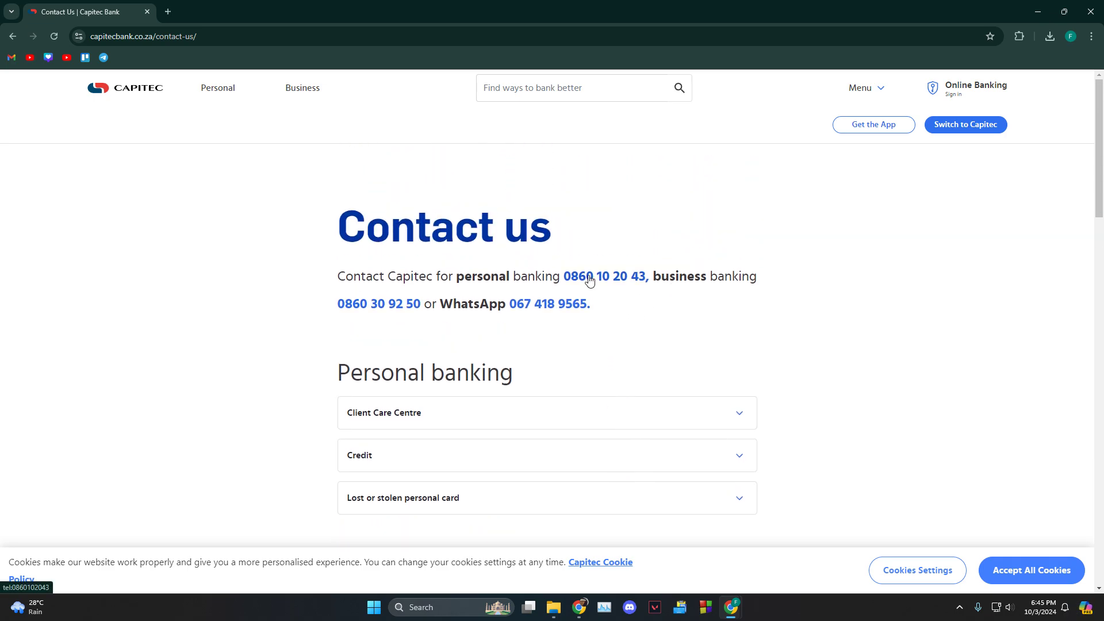